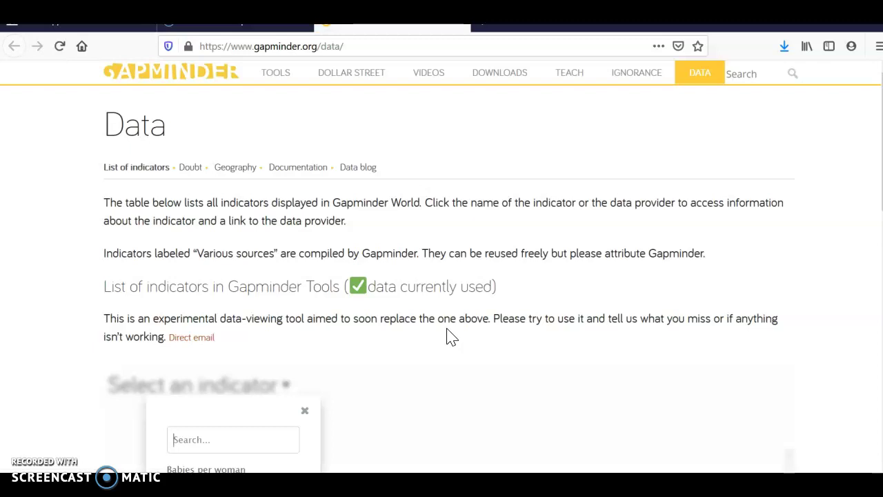
Step: Open the Primary school completion indicator from the School enrolment group under Education
scroll(450, 336, "down", 3)
scroll(450, 337, "down", 2)
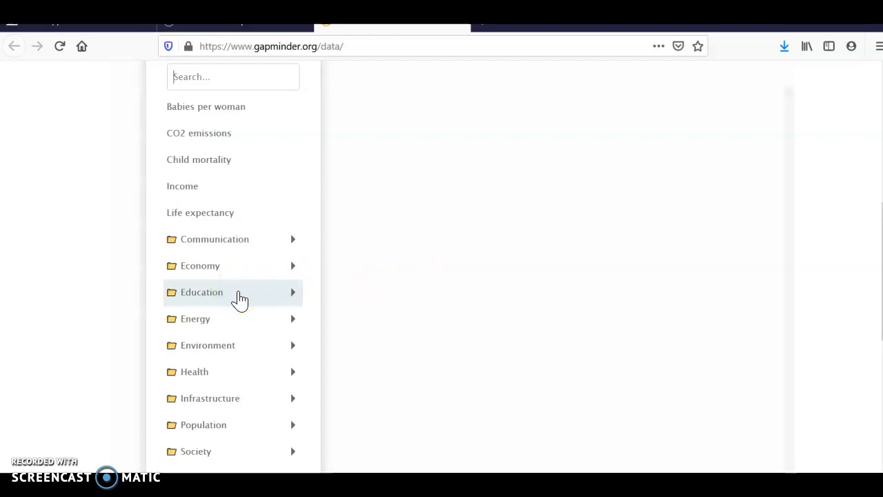
left_click(240, 298)
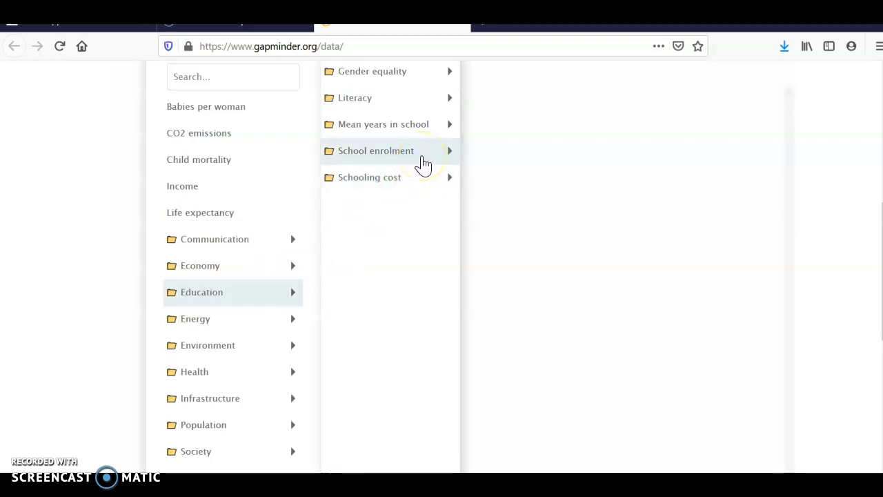
left_click(425, 158)
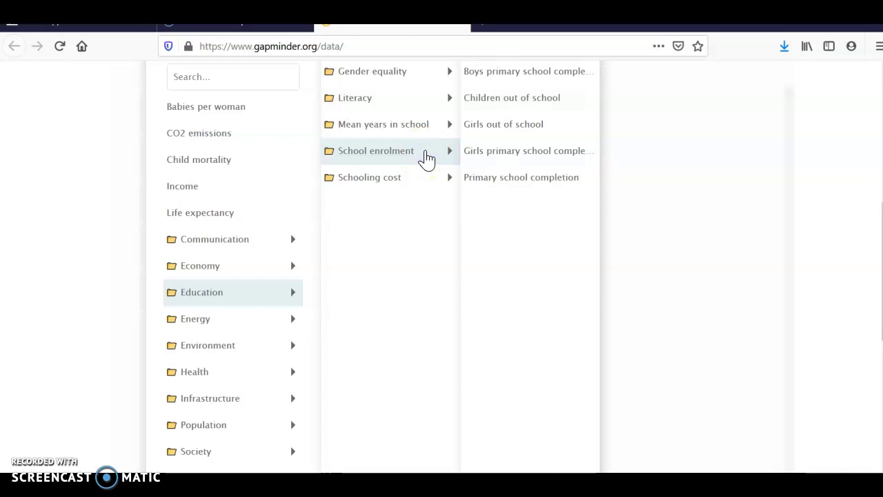
left_click(559, 178)
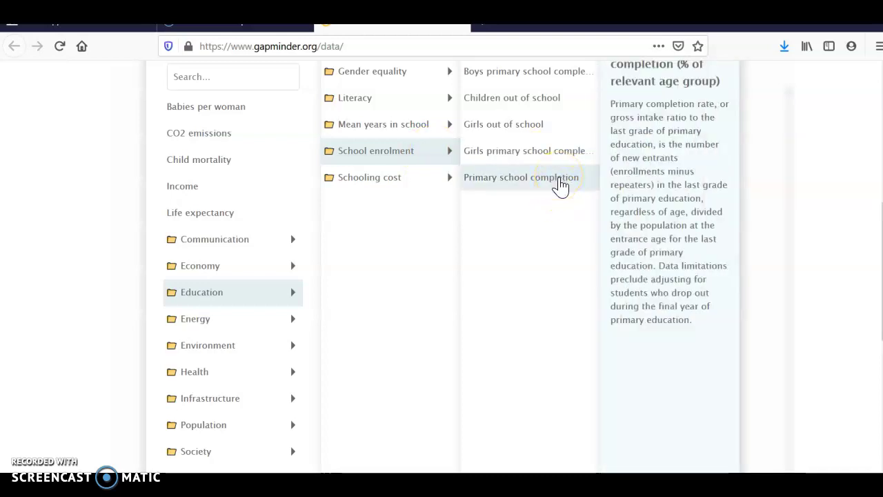
left_click(562, 181)
left_click(564, 180)
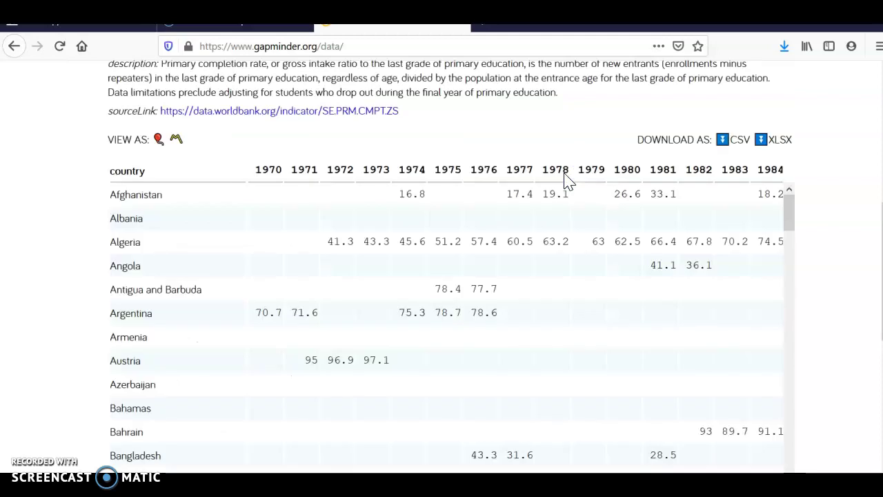
Step: Download the primary school completion table as XLSX, opening it in Excel with editing enabled
scroll(564, 180, "up", 3)
left_click(562, 197)
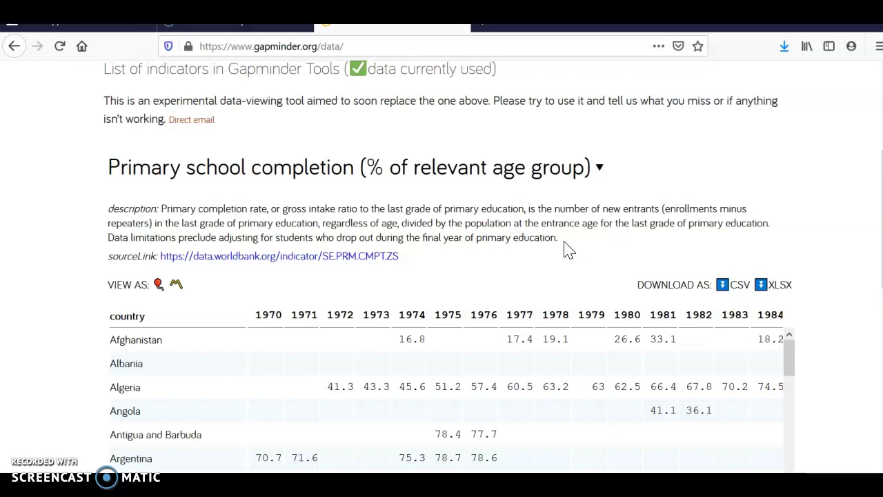
scroll(567, 250, "down", 1)
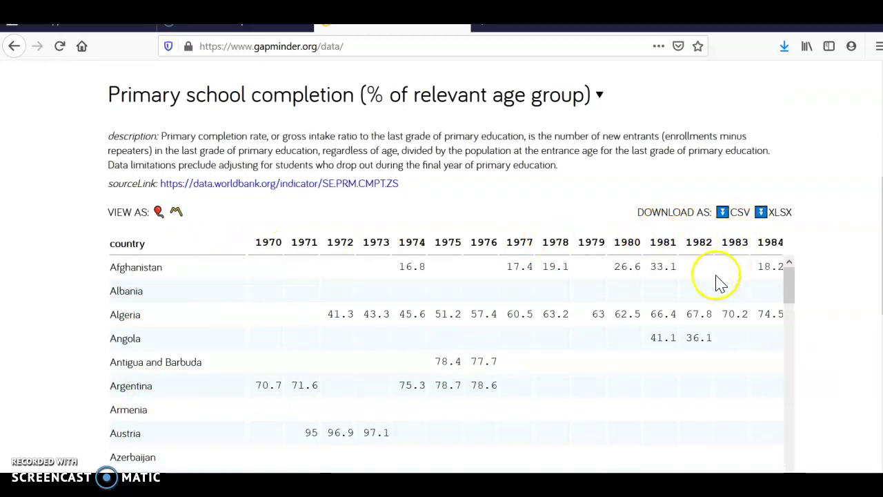
left_click(782, 222)
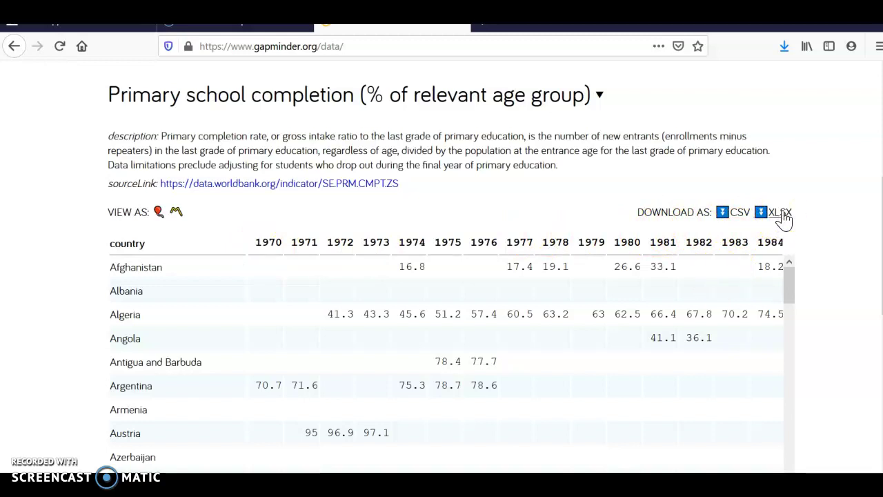
left_click(782, 217)
left_click(782, 215)
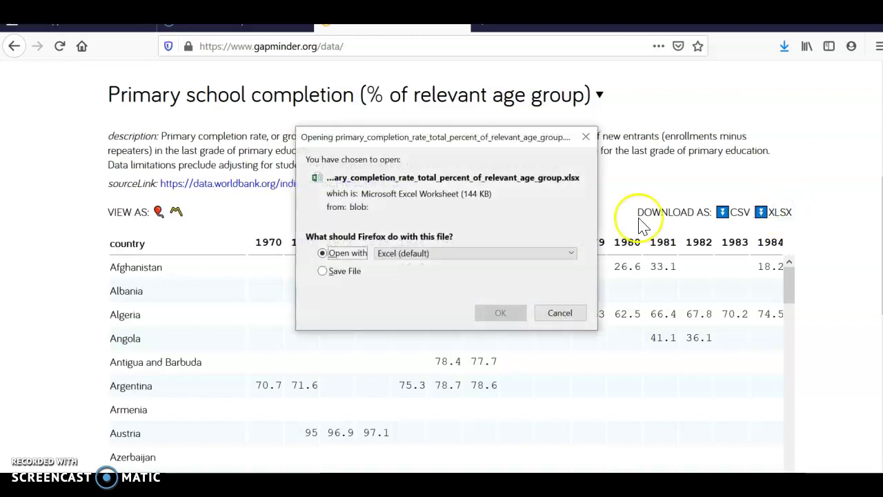
left_click(500, 314)
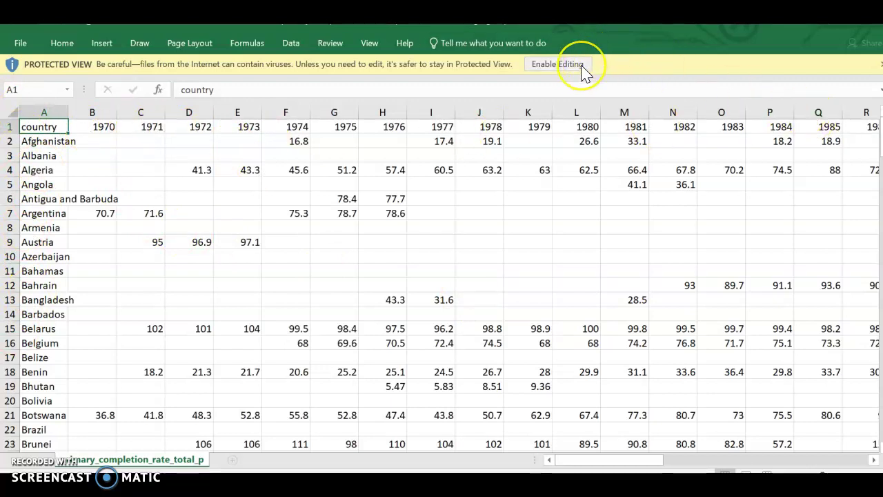
left_click(540, 130)
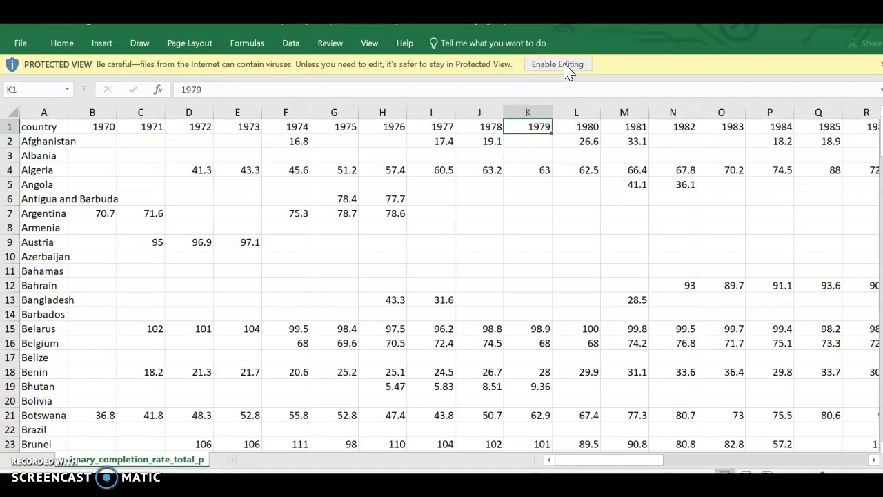
left_click(563, 67)
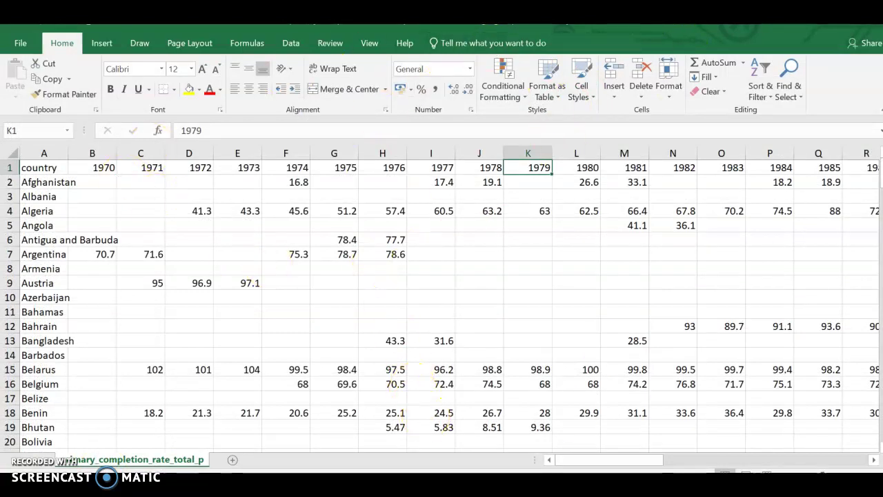
Step: Switch back to Firefox and open the indicator for primary expenditure per student from Schooling cost under Education
mouse_move(503, 483)
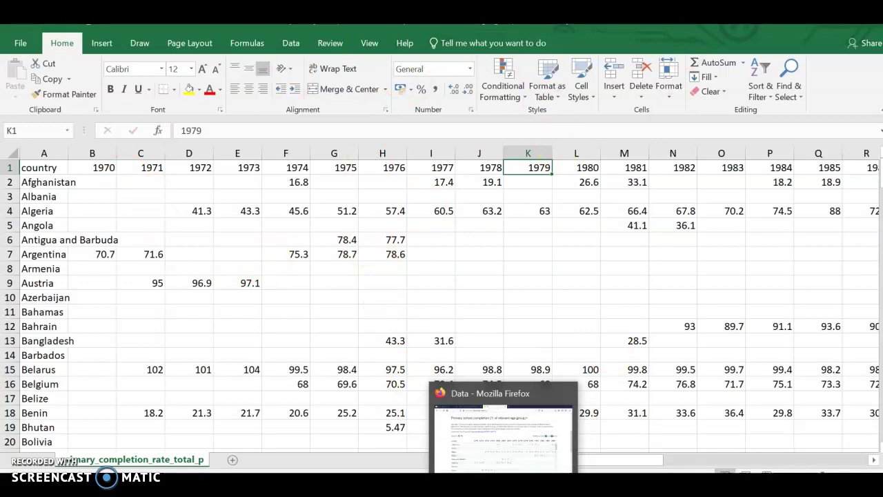
left_click(455, 399)
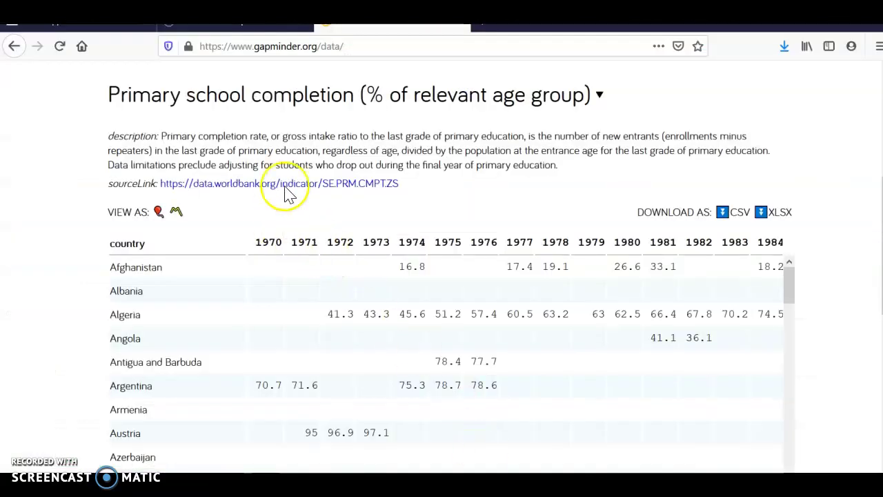
left_click(14, 46)
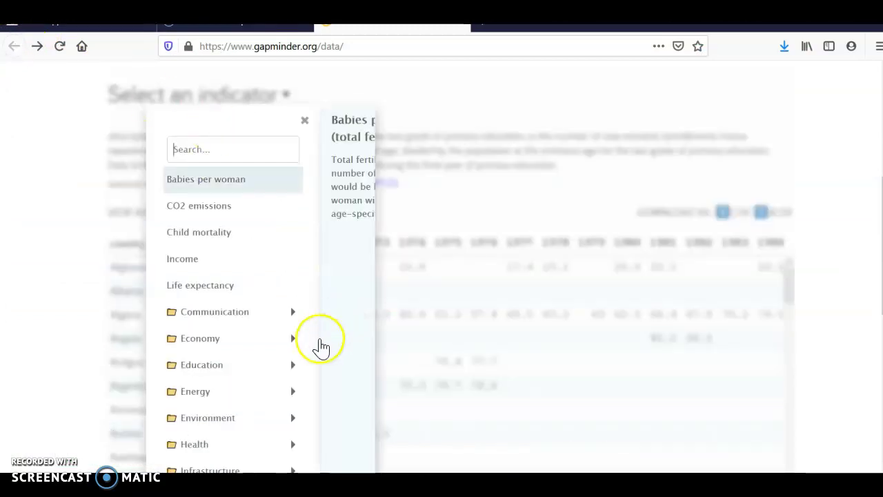
left_click(252, 371)
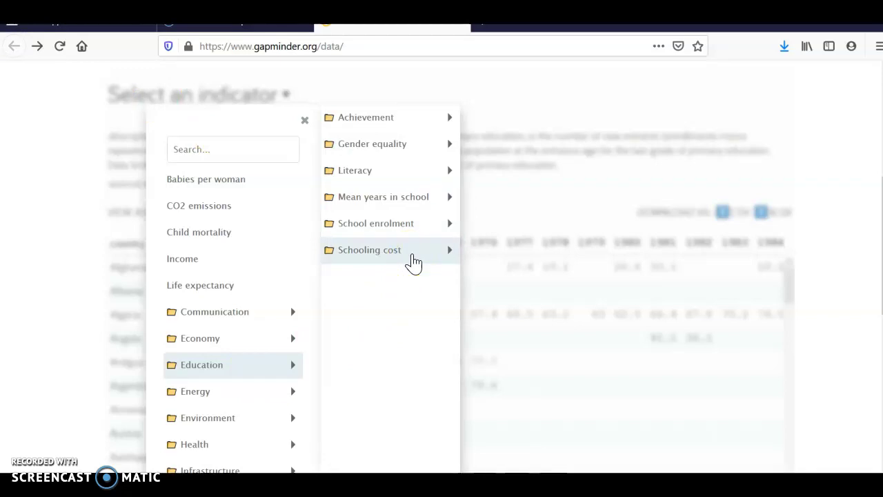
left_click(413, 262)
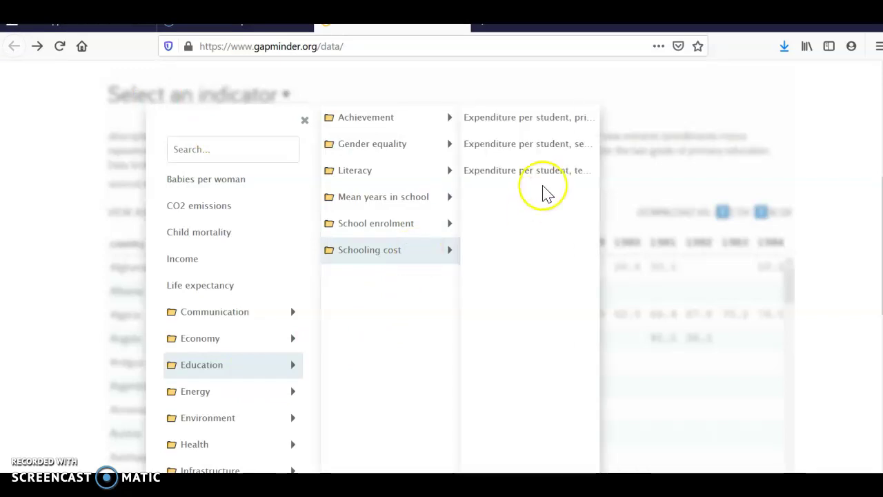
mouse_move(559, 120)
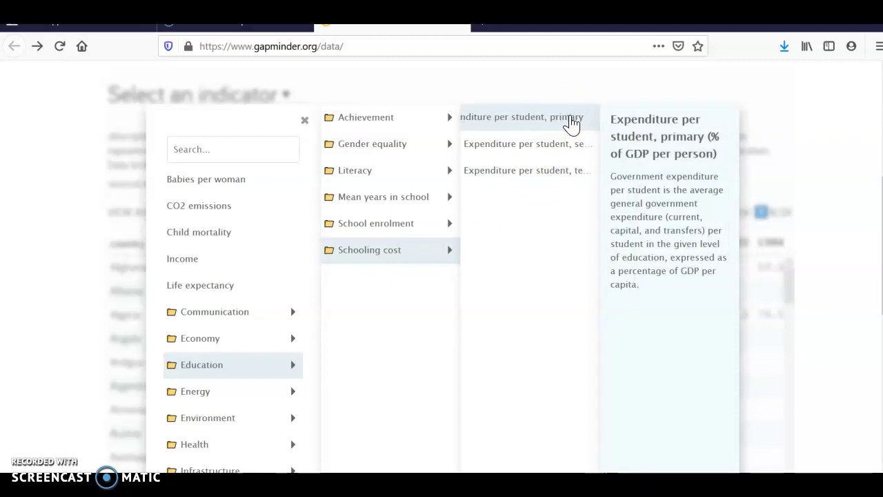
left_click(569, 119)
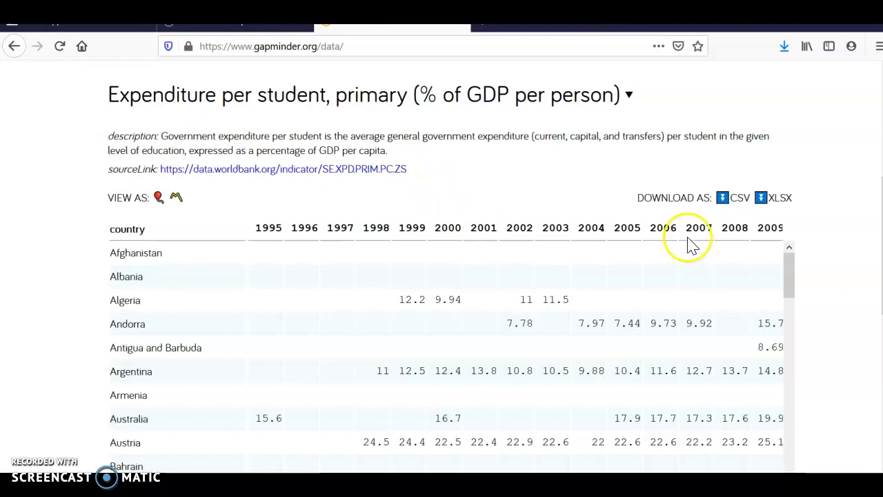
Step: Download the primary expenditure per student table as XLSX, opening it in Excel with editing enabled
left_click(780, 208)
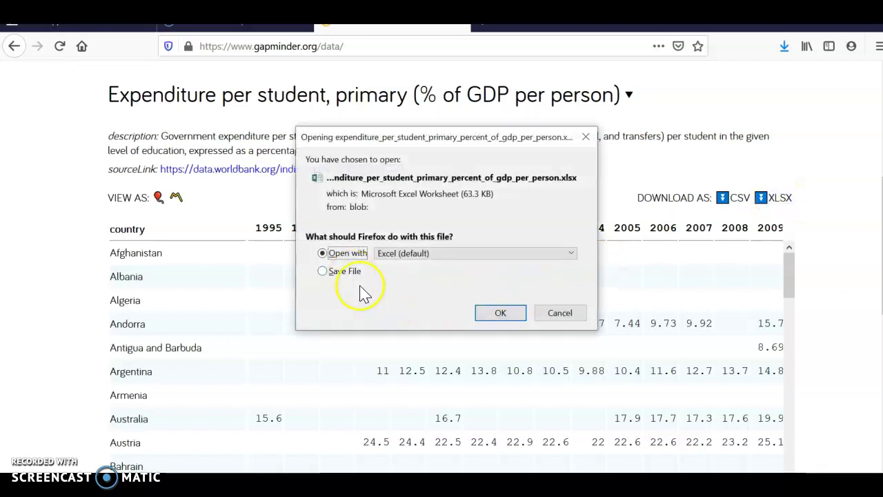
left_click(498, 312)
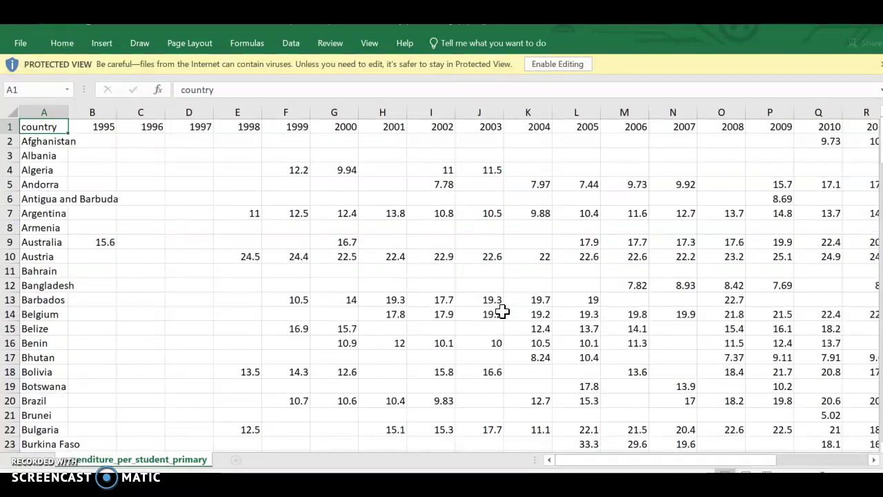
left_click(575, 64)
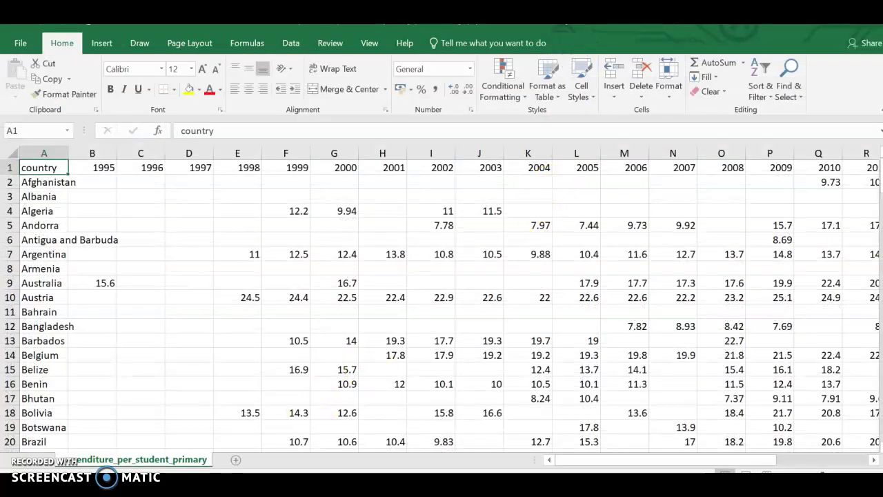
Step: Switch to the primary completion rate workbook and delete the year columns 1970 through 2013
left_click(529, 452)
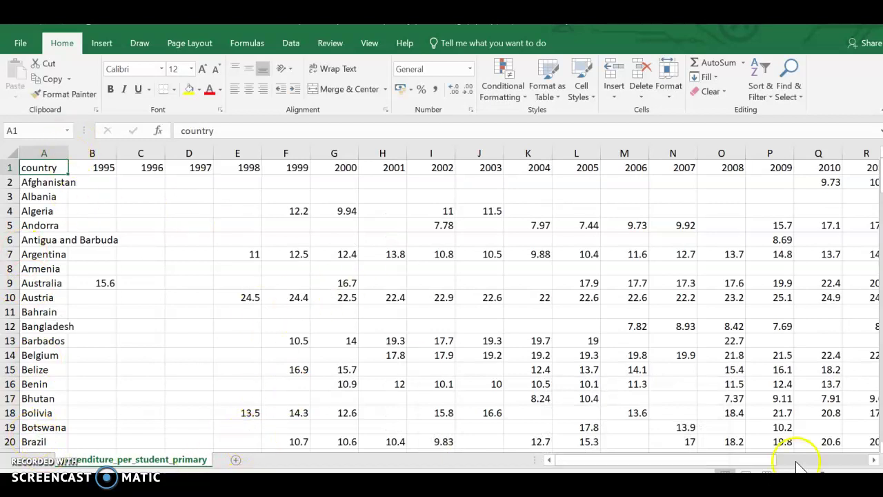
left_click_drag(796, 463, 844, 456)
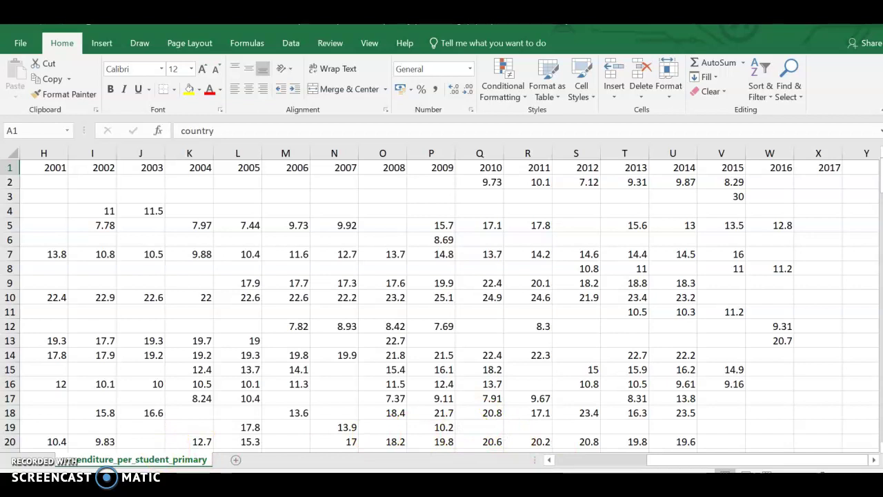
mouse_move(572, 482)
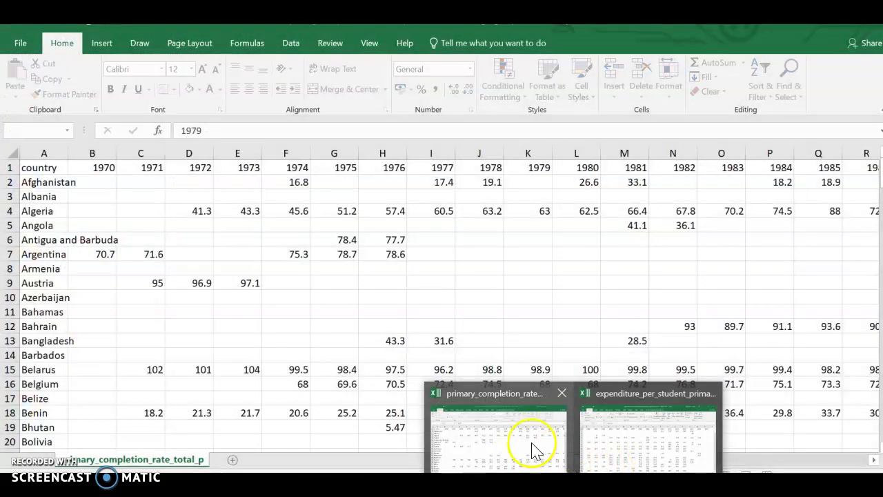
left_click(535, 452)
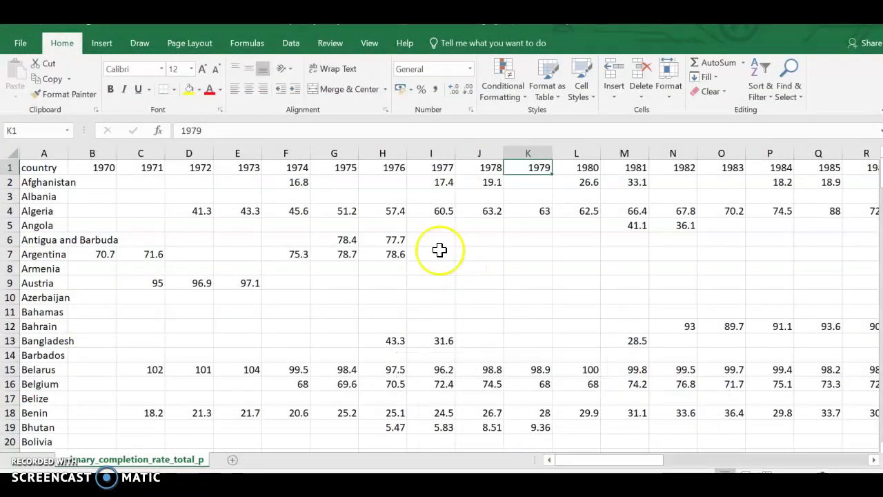
left_click_drag(564, 463, 774, 452)
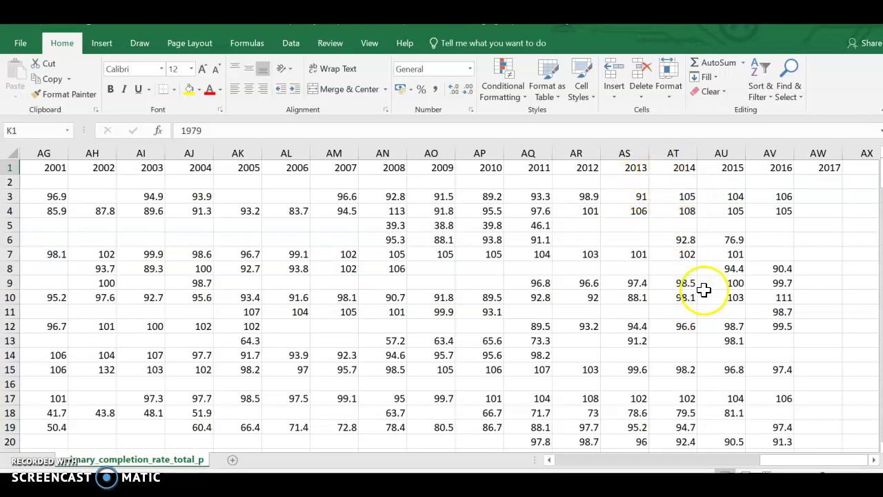
left_click(634, 153)
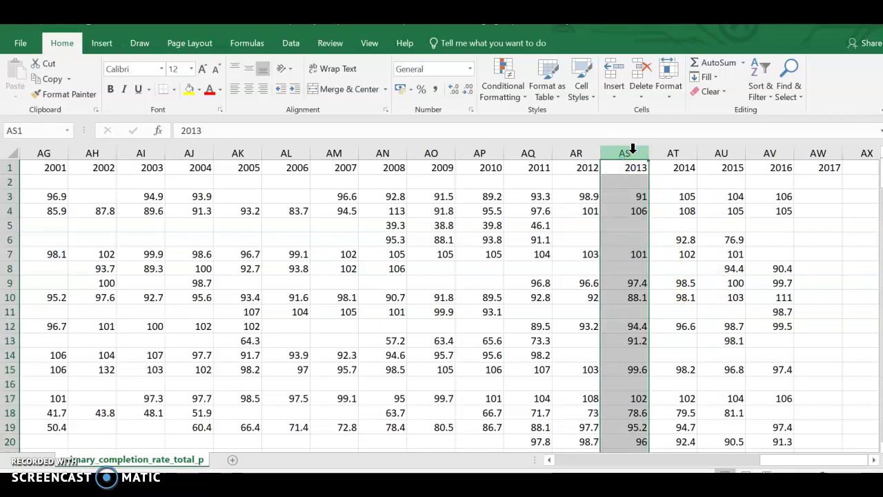
left_click_drag(633, 153, 93, 206)
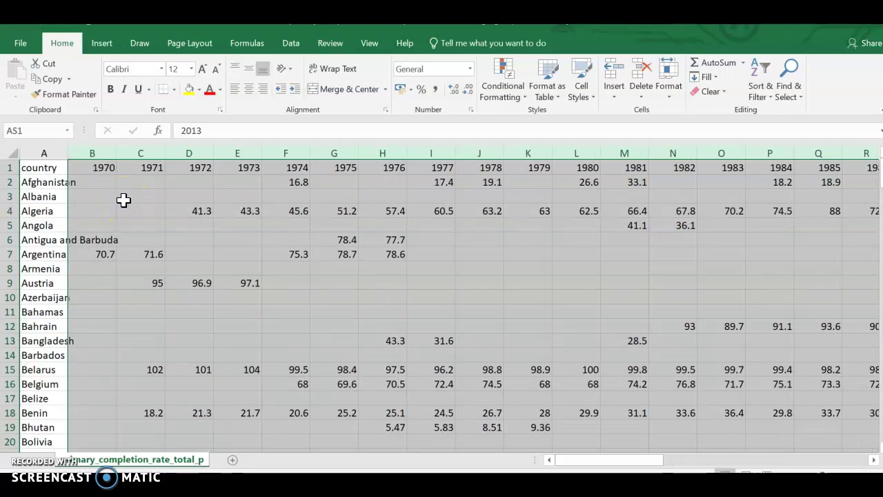
right_click(124, 200)
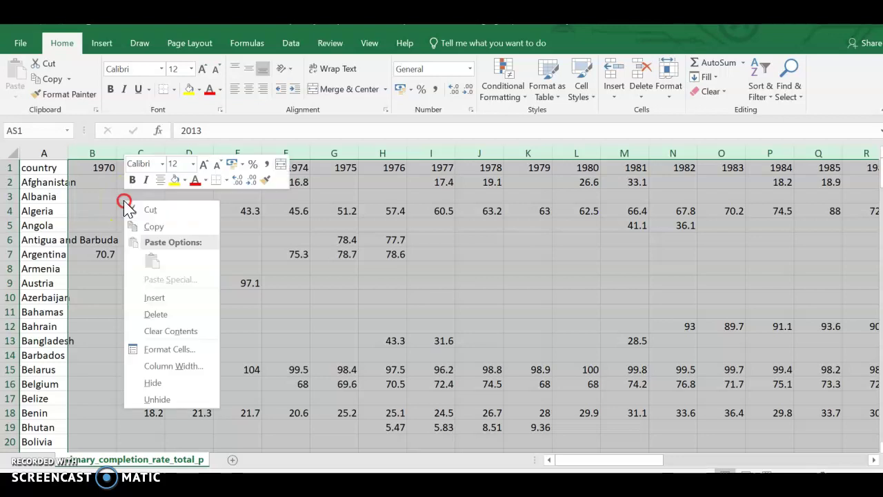
left_click(181, 315)
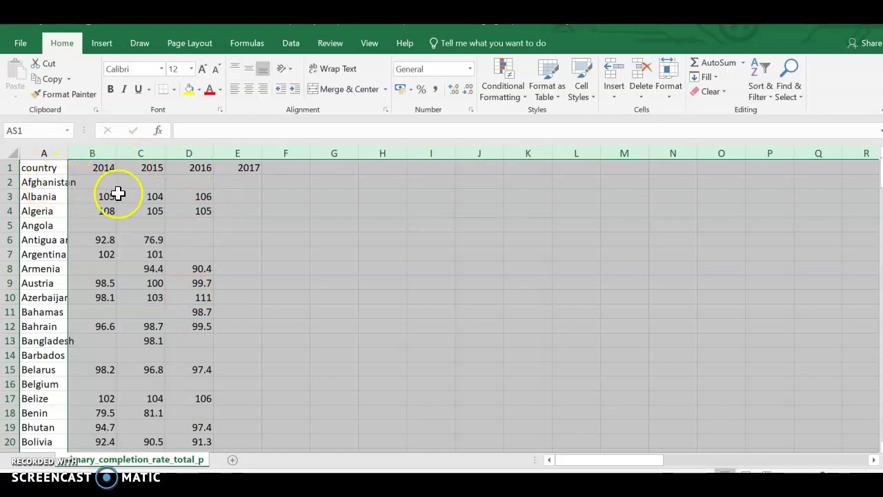
Step: Delete the 2015, 2016 and 2017 columns from the primary completion rate sheet
left_click(157, 153)
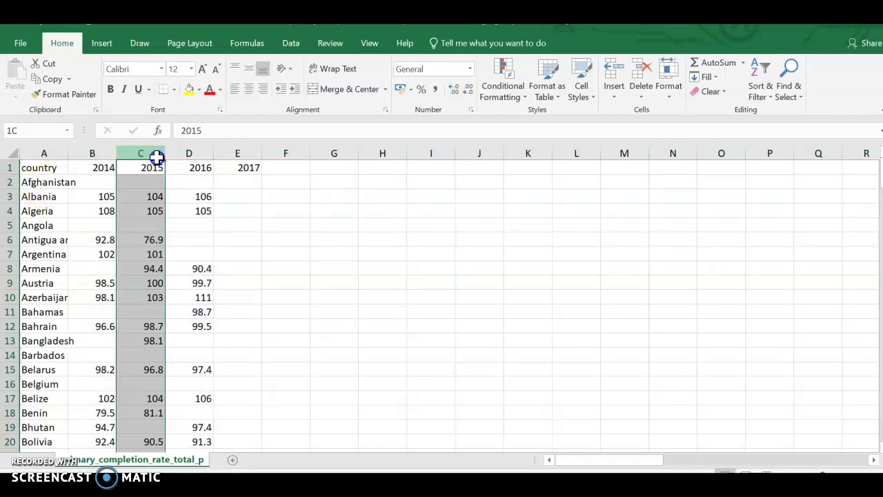
left_click_drag(157, 157, 237, 151)
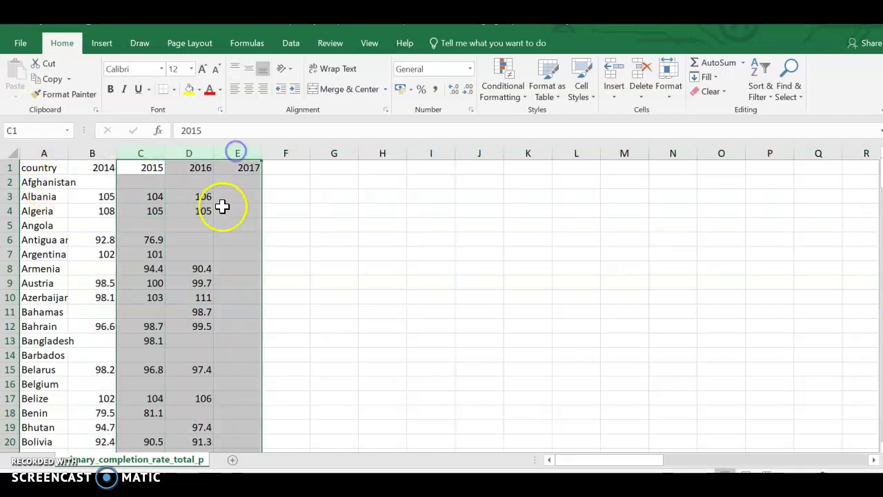
right_click(222, 207)
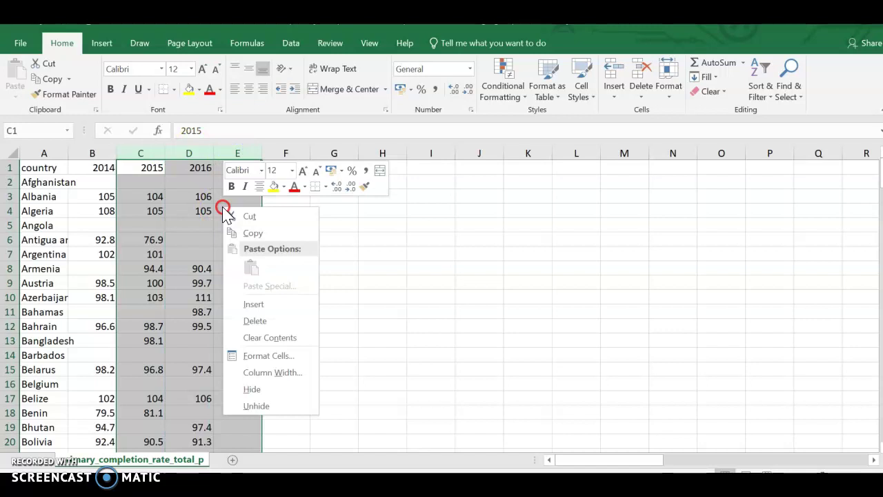
left_click(278, 319)
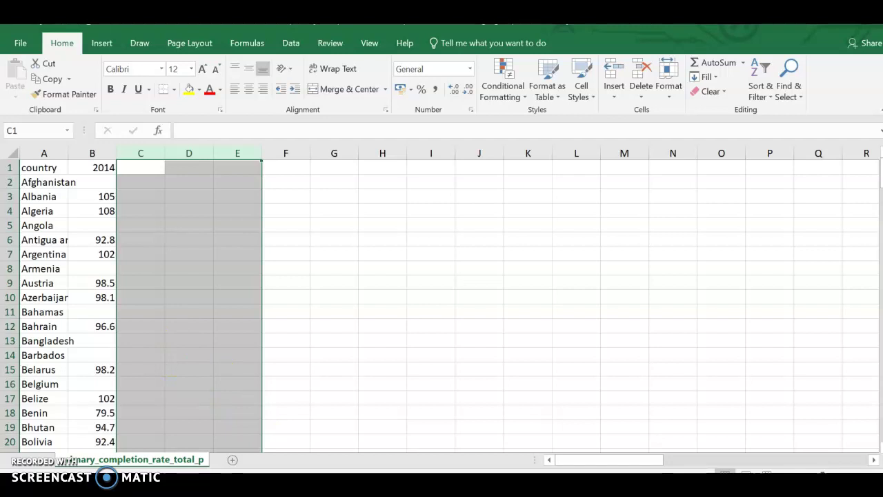
Step: Switch to the expenditure per student workbook and delete the year columns 1995 through 2013
mouse_move(621, 472)
left_click(612, 456)
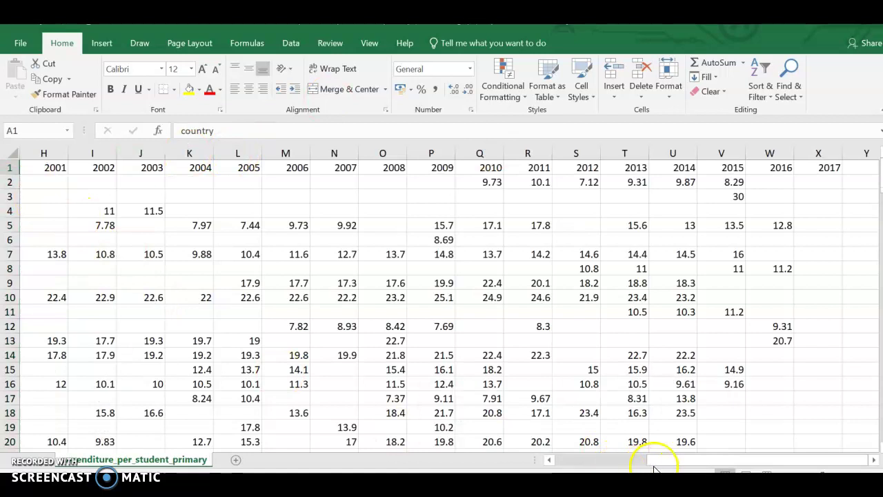
left_click_drag(659, 467, 562, 467)
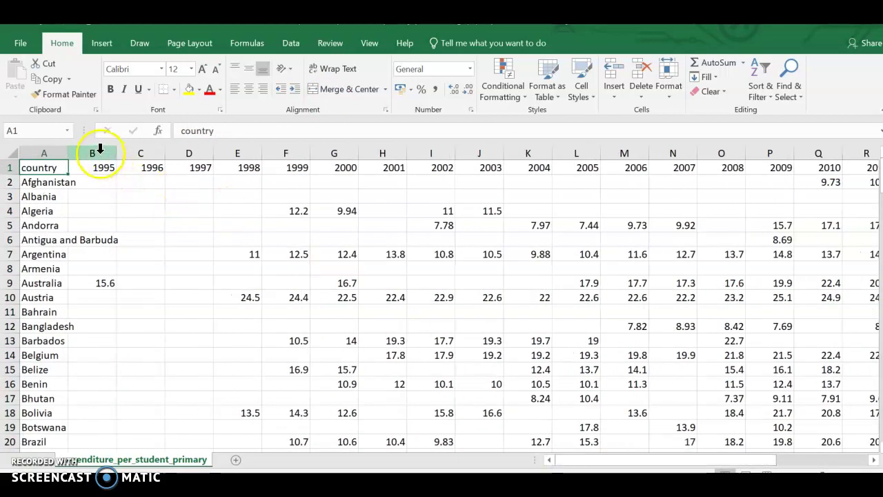
left_click_drag(100, 152, 567, 164)
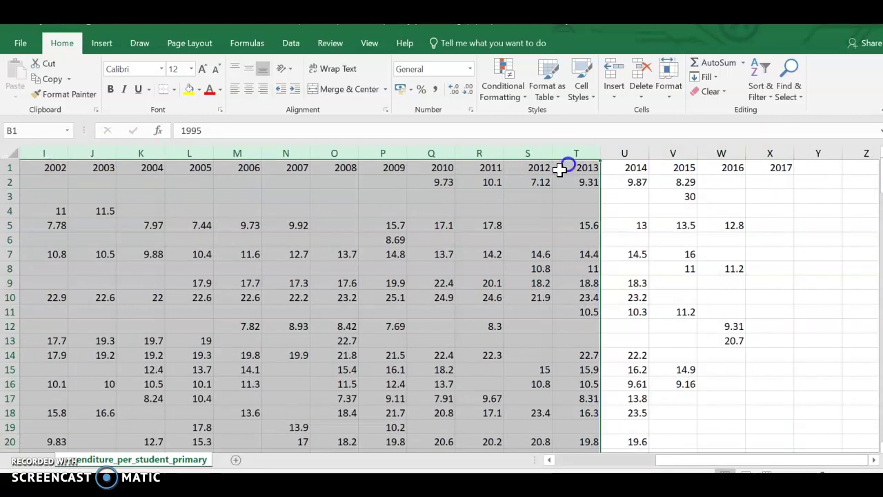
right_click(472, 225)
left_click(521, 340)
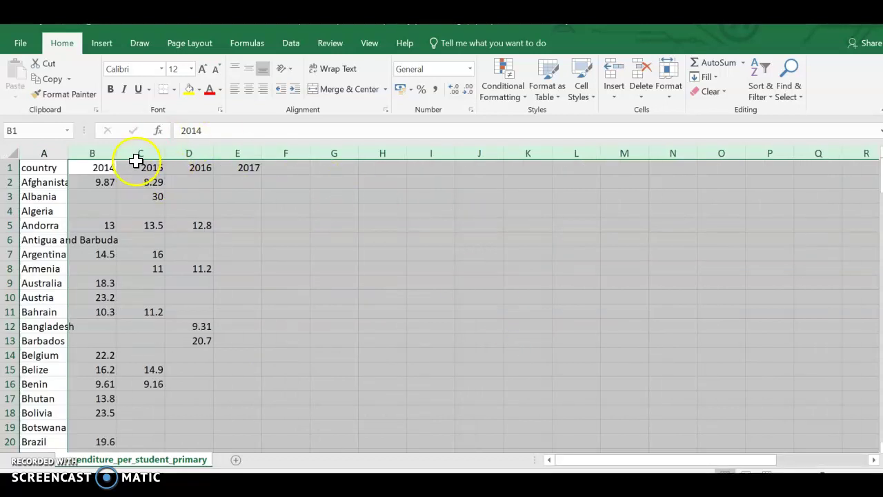
Step: Delete the 2015, 2016 and 2017 columns from the expenditure per student sheet
left_click(141, 153)
left_click_drag(140, 152, 233, 153)
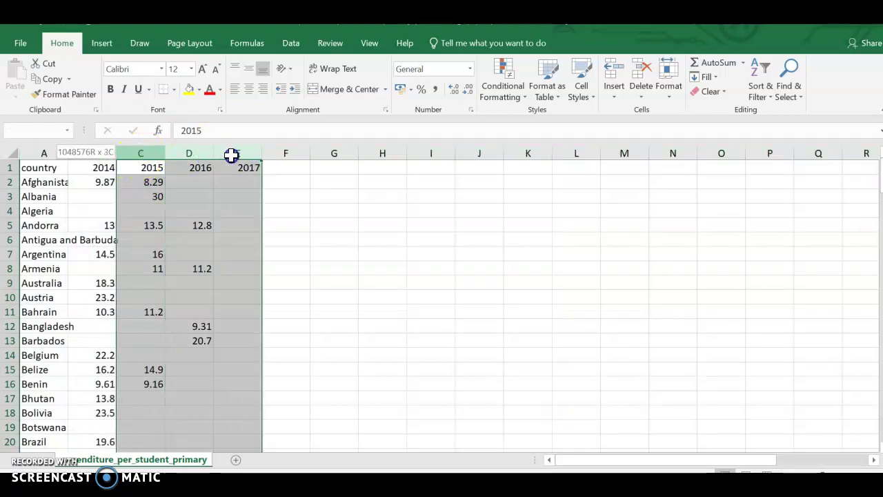
right_click(216, 200)
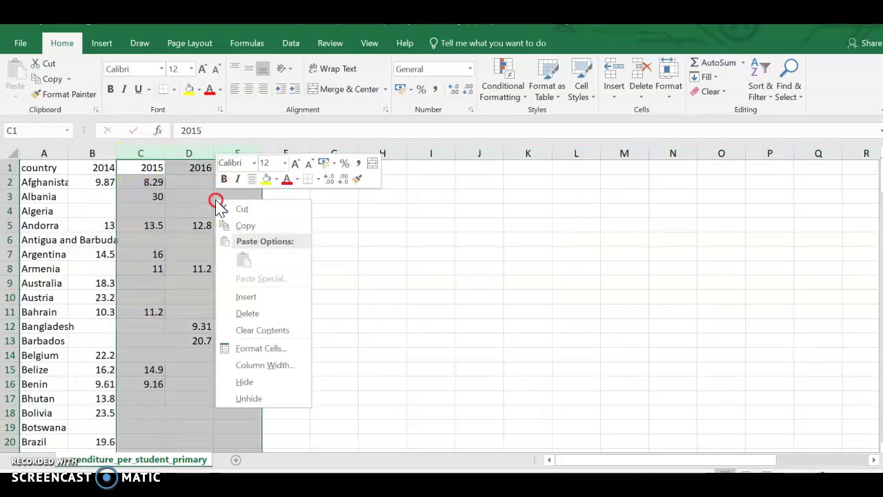
left_click(270, 311)
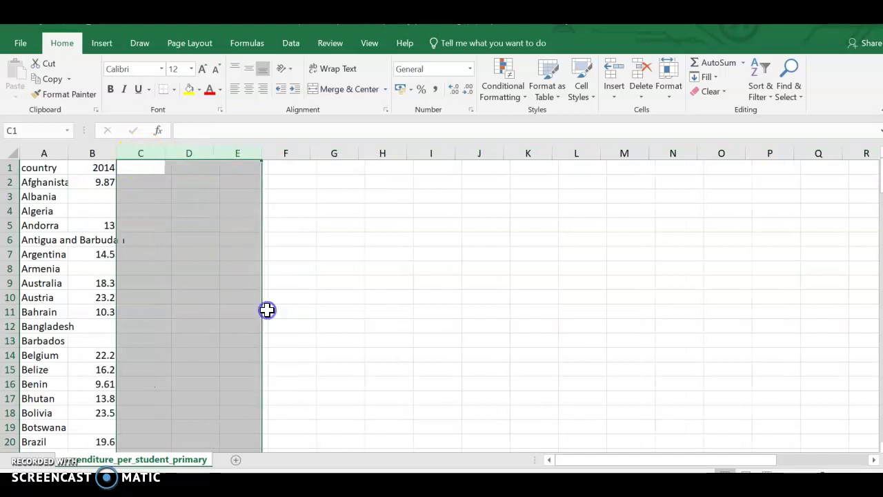
Step: Fit the country column's width to its contents and copy the country and 2014 columns of the expenditure sheet
double_click(69, 152)
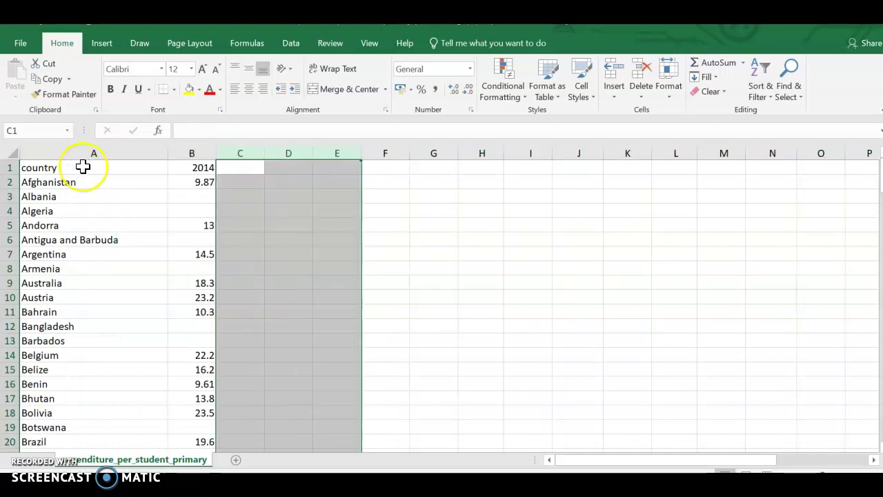
left_click(88, 154)
left_click_drag(87, 155, 175, 153)
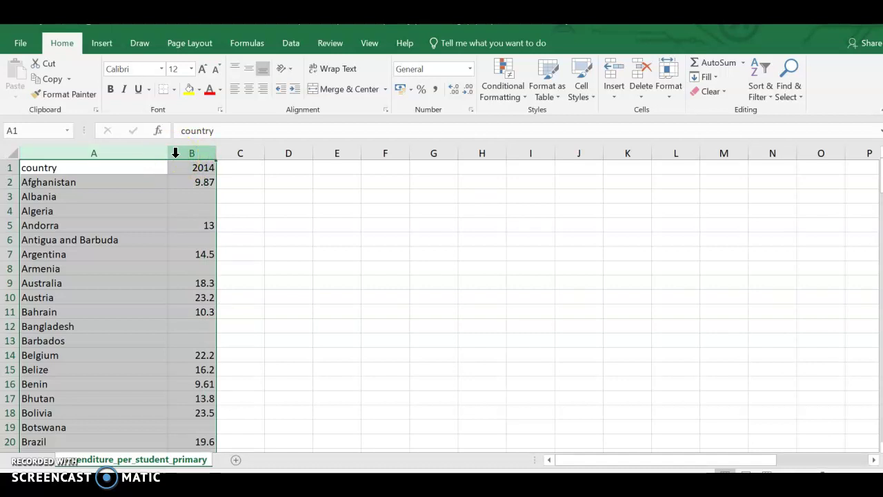
key("ctrl+c")
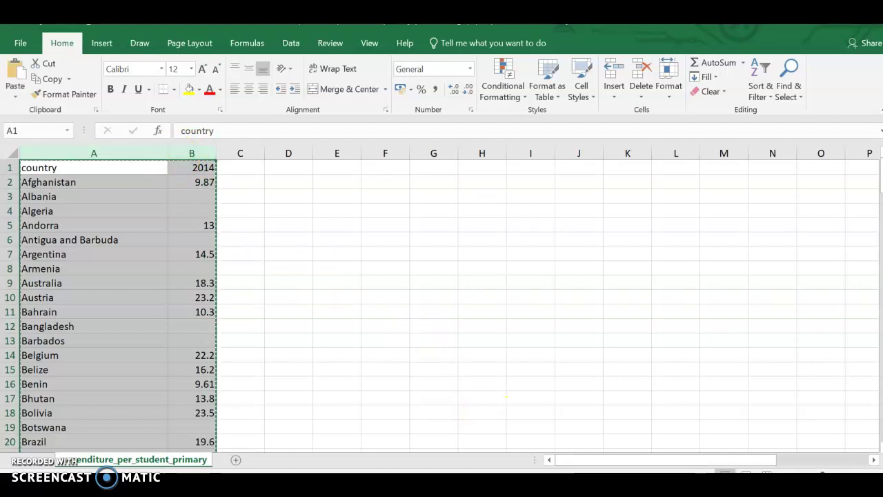
Step: Switch to the primary completion rate workbook and paste the copied expenditure columns starting at cell C1
mouse_move(572, 472)
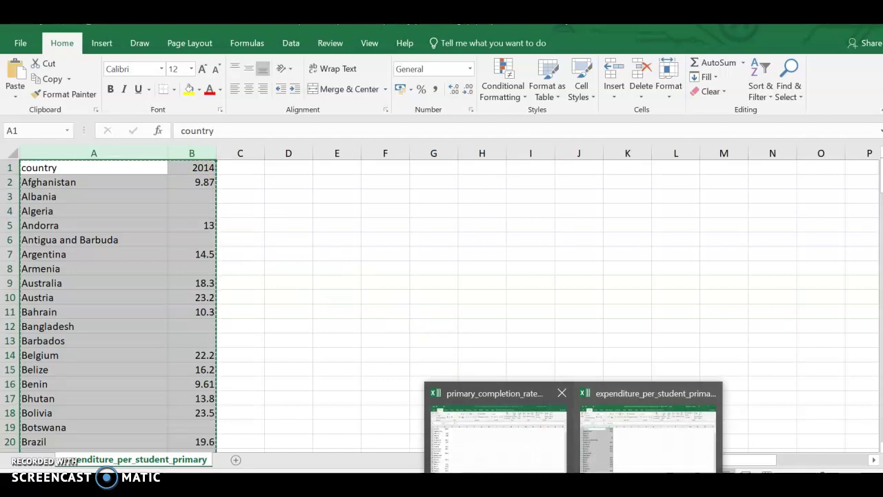
left_click(536, 449)
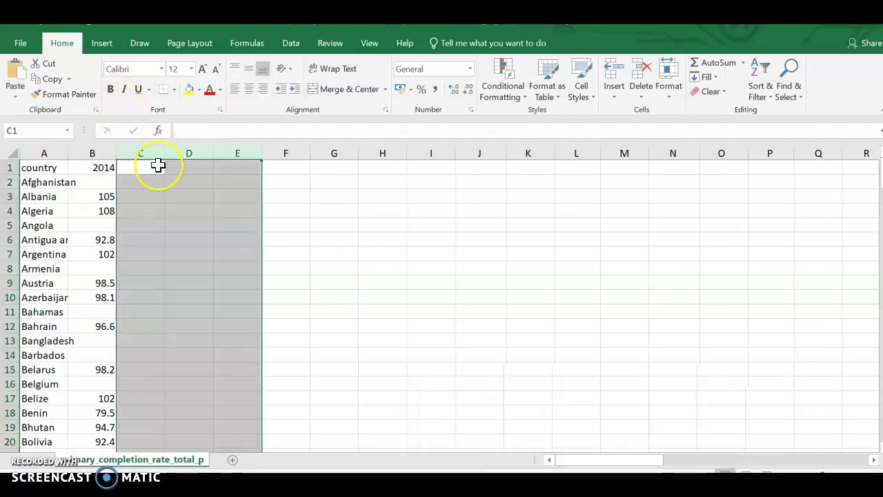
left_click(158, 164)
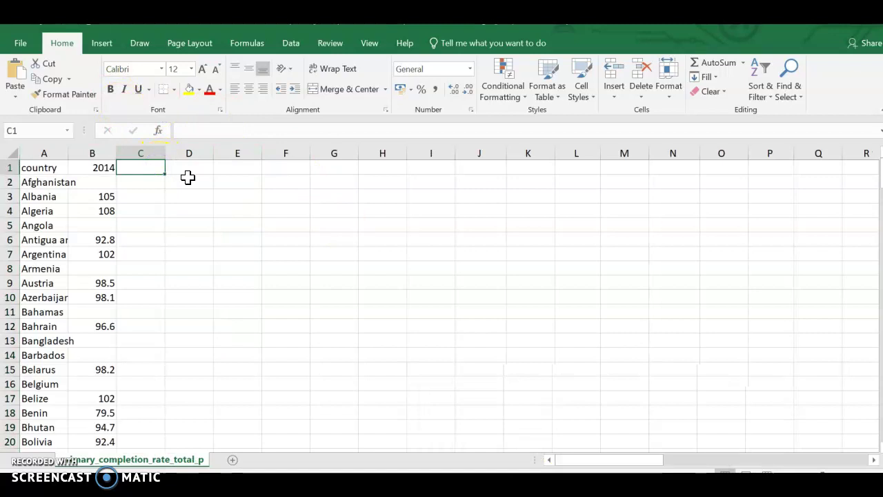
key("ctrl+v")
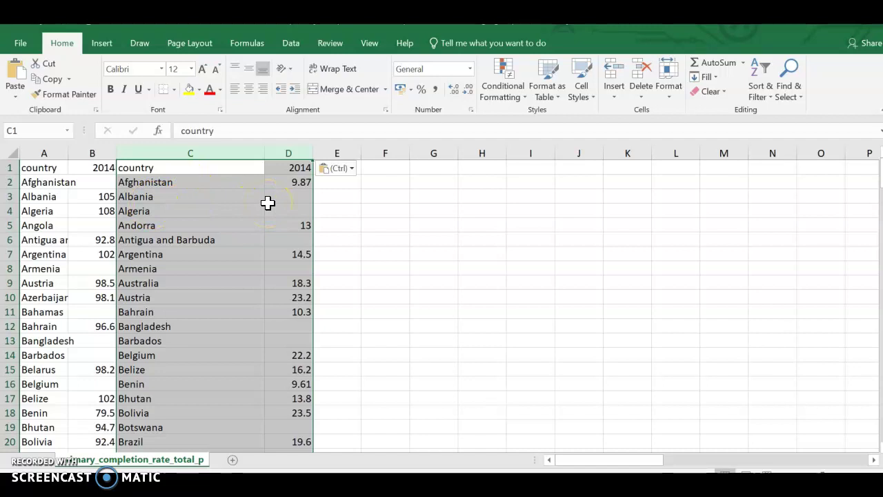
Step: Compare the country names in columns A and C around row 11 to check whether the two lists line up
scroll(268, 202, "down", 1)
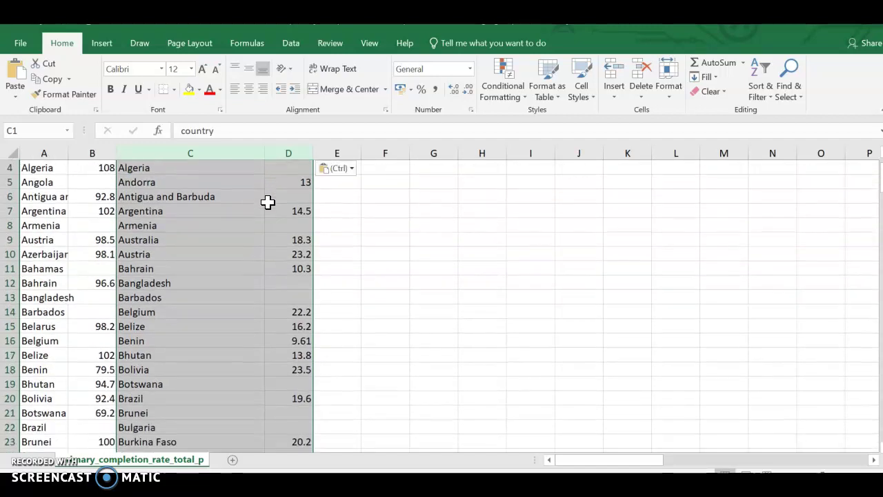
left_click(58, 272)
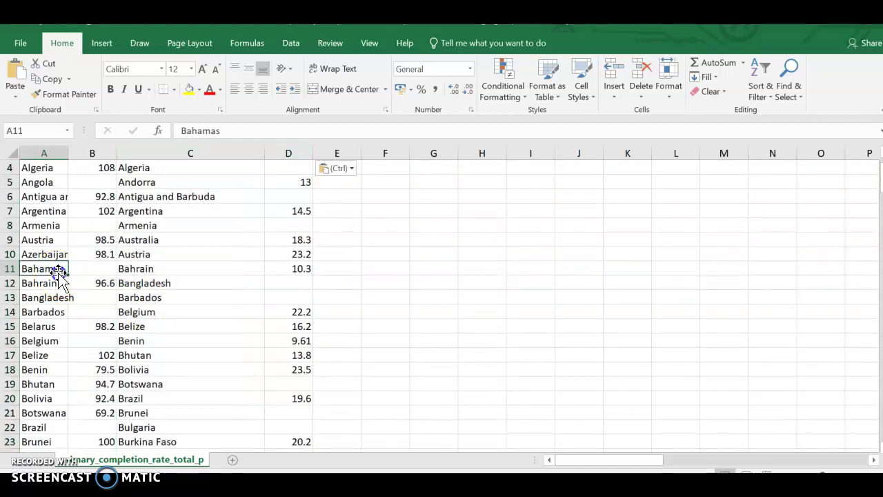
left_click(166, 271)
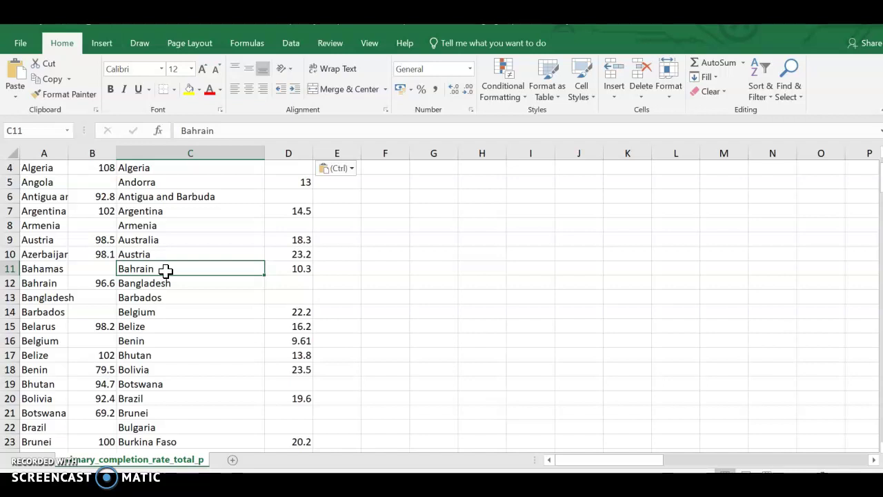
left_click(81, 283)
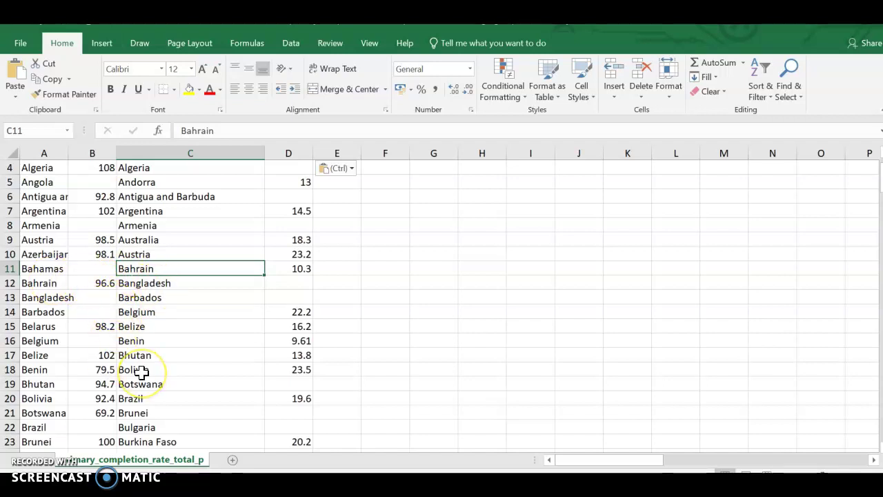